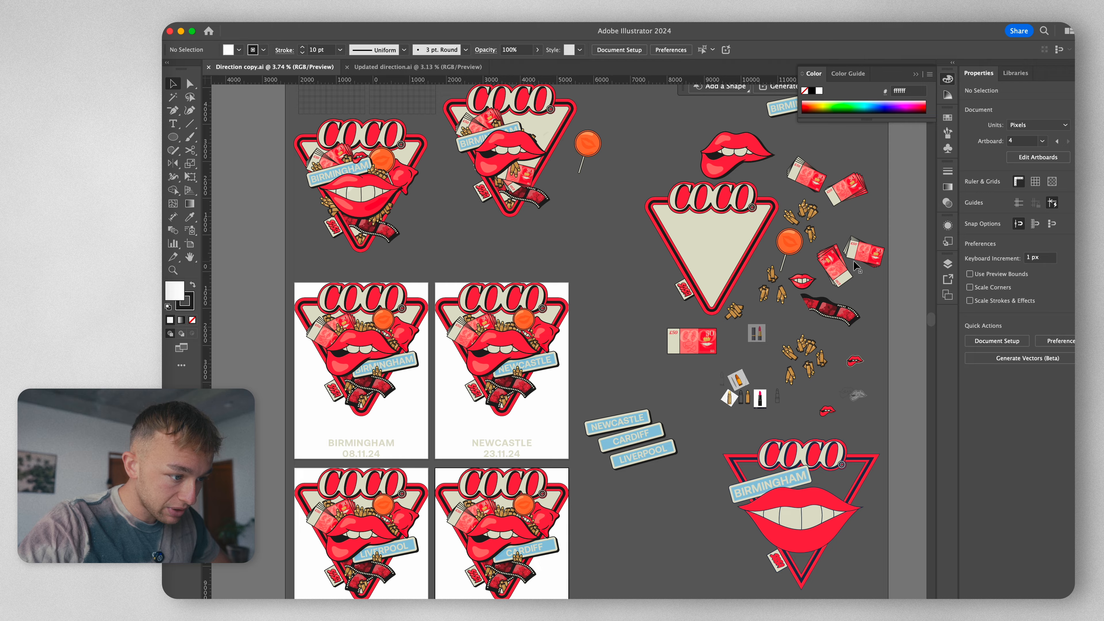
Step: Examine the individual artwork assets up close: the bullet clusters, the lips with teeth and the film strip
scroll(602, 405, up, 10)
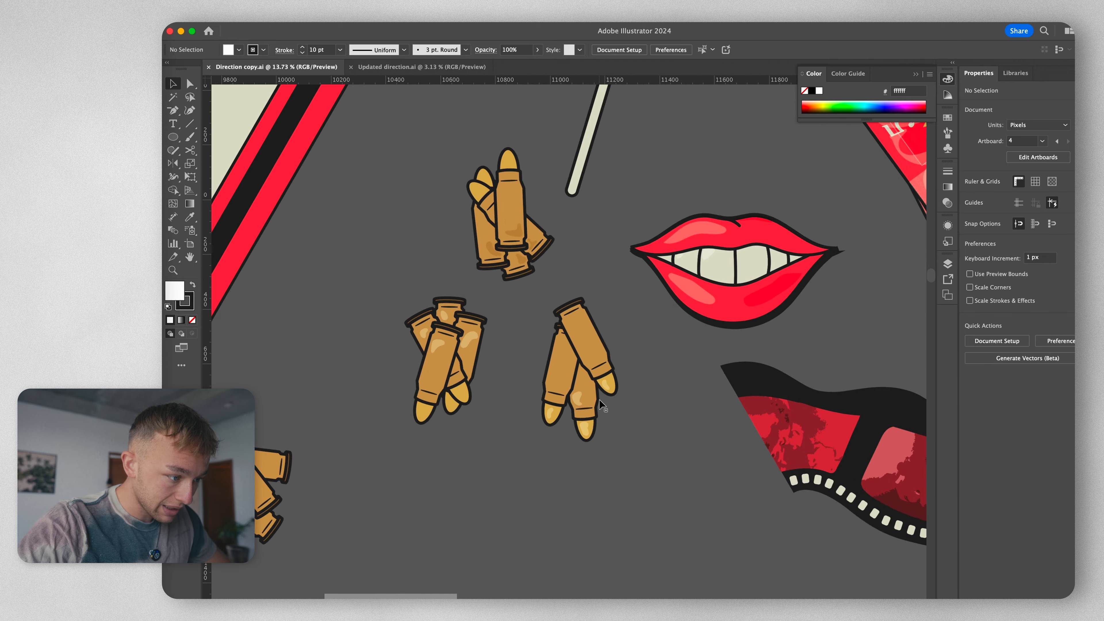
scroll(602, 405, down, 2)
click(568, 385)
scroll(568, 385, down, 5)
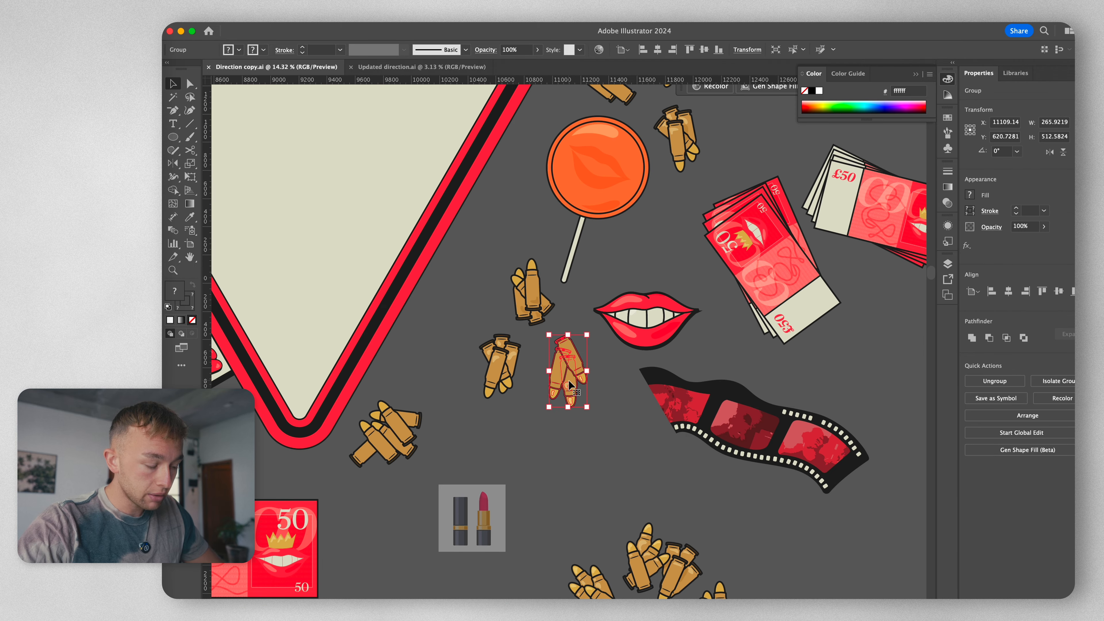
scroll(569, 383, up, 3)
click(477, 397)
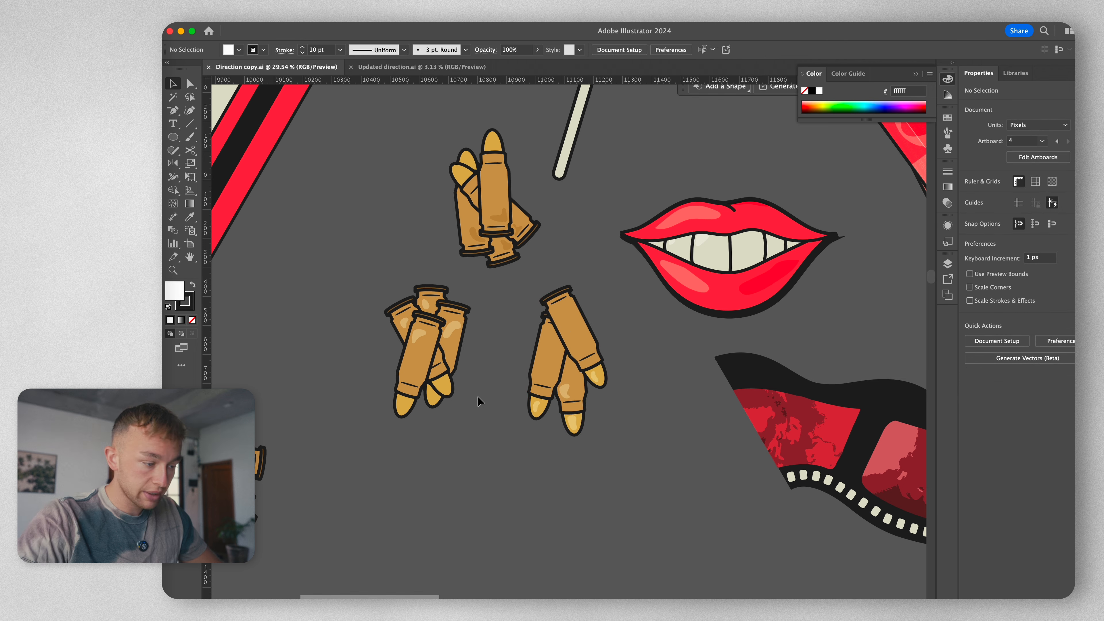
scroll(478, 396, down, 3)
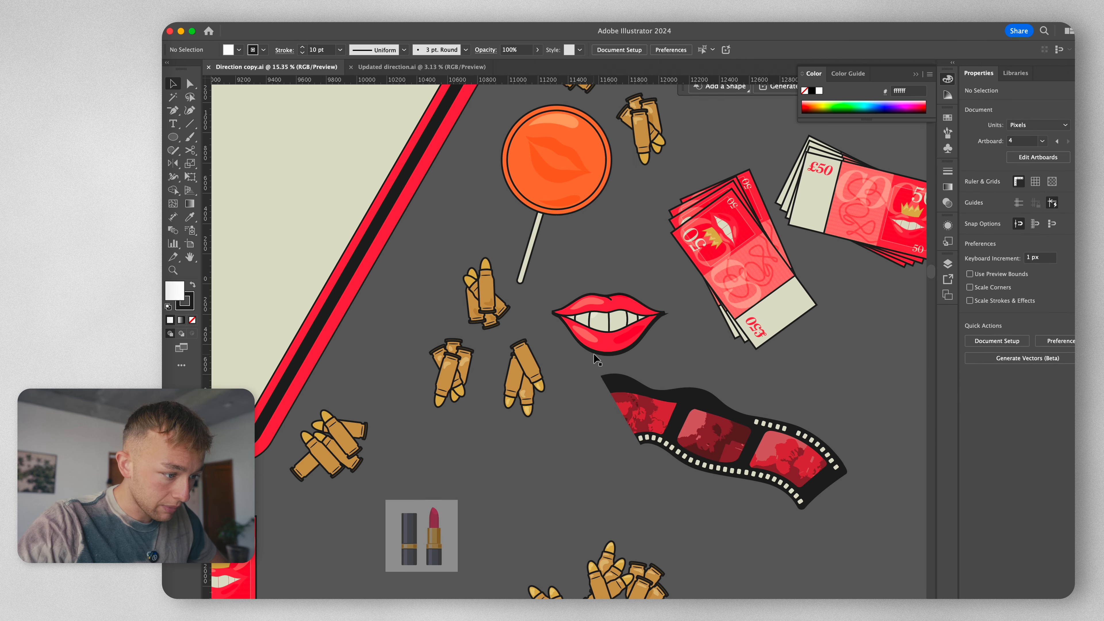
scroll(595, 357, down, 5)
scroll(648, 399, up, 6)
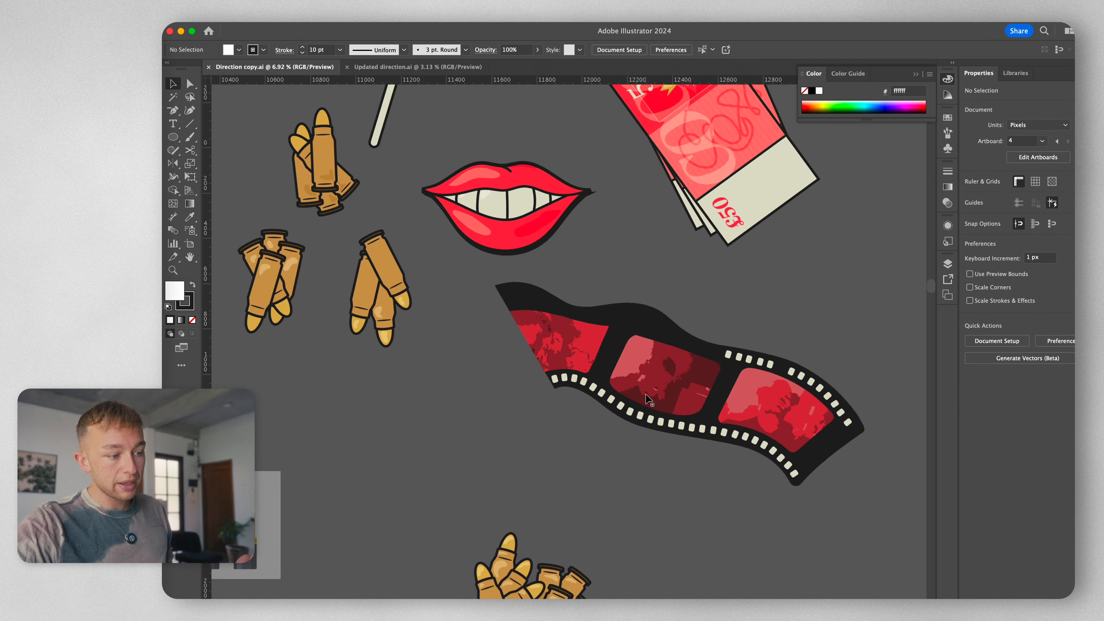
scroll(648, 398, up, 5)
scroll(439, 229, down, 4)
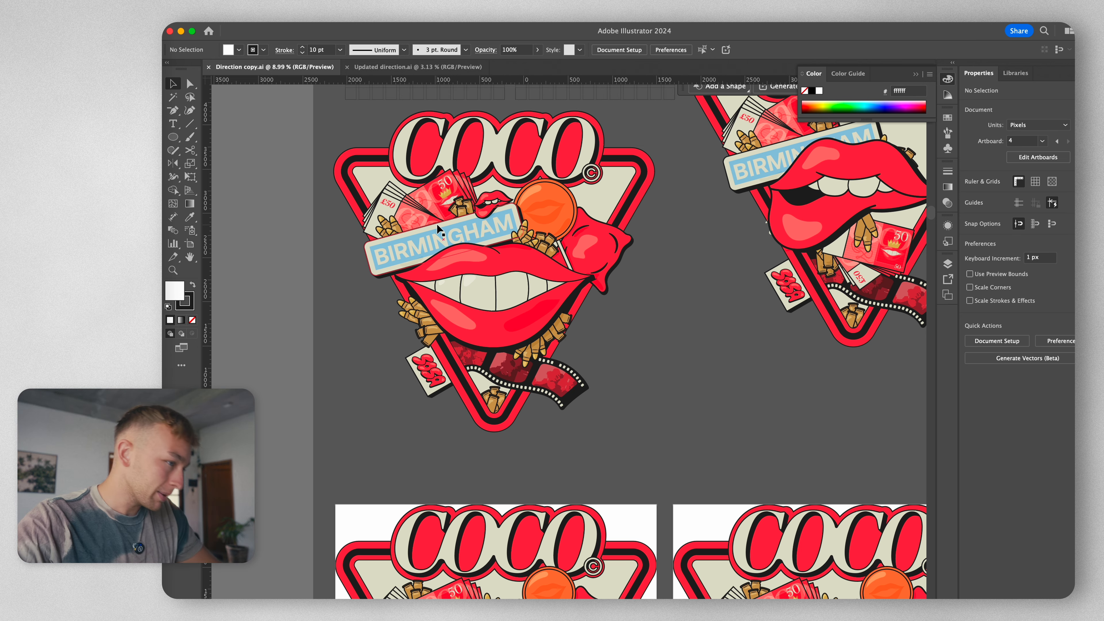
Step: Review the composed COCO badge with the Birmingham sign and the four city posters for Birmingham, Newcastle, Liverpool and Cardiff
scroll(438, 229, down, 3)
scroll(437, 229, up, 5)
scroll(521, 244, down, 4)
scroll(565, 253, up, 2)
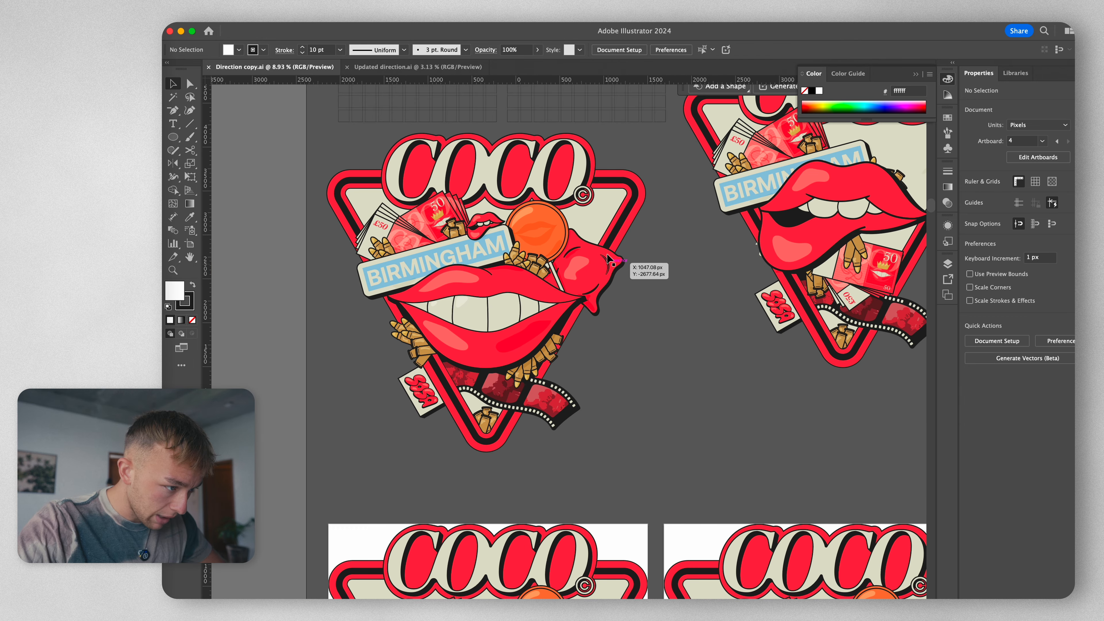
scroll(575, 257, down, 2)
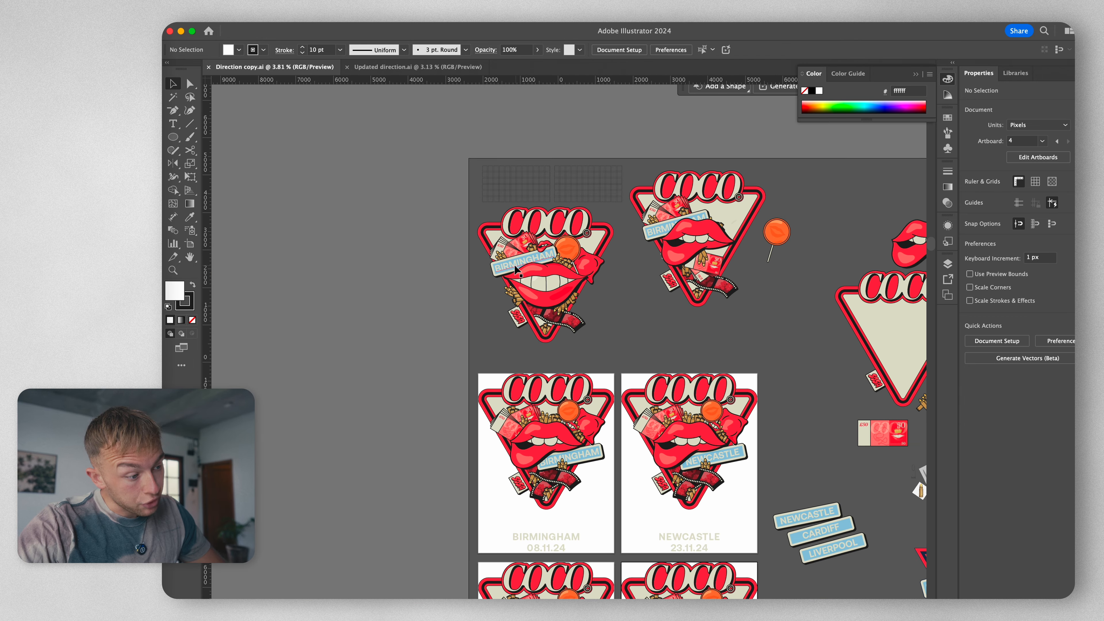
scroll(514, 264, down, 3)
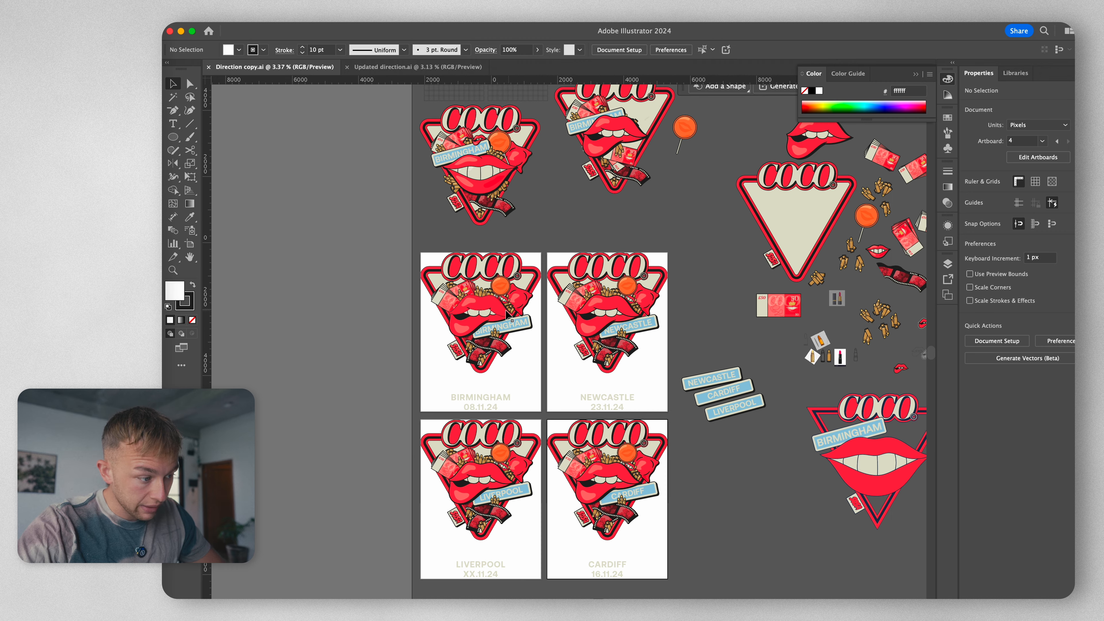
scroll(508, 311, up, 2)
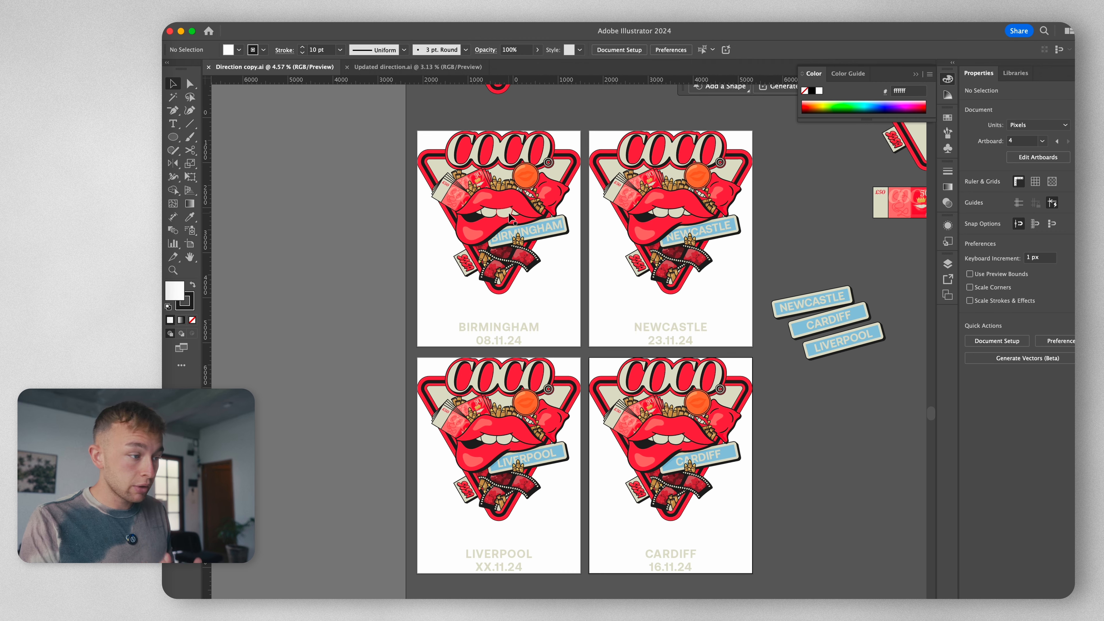
scroll(511, 216, up, 2)
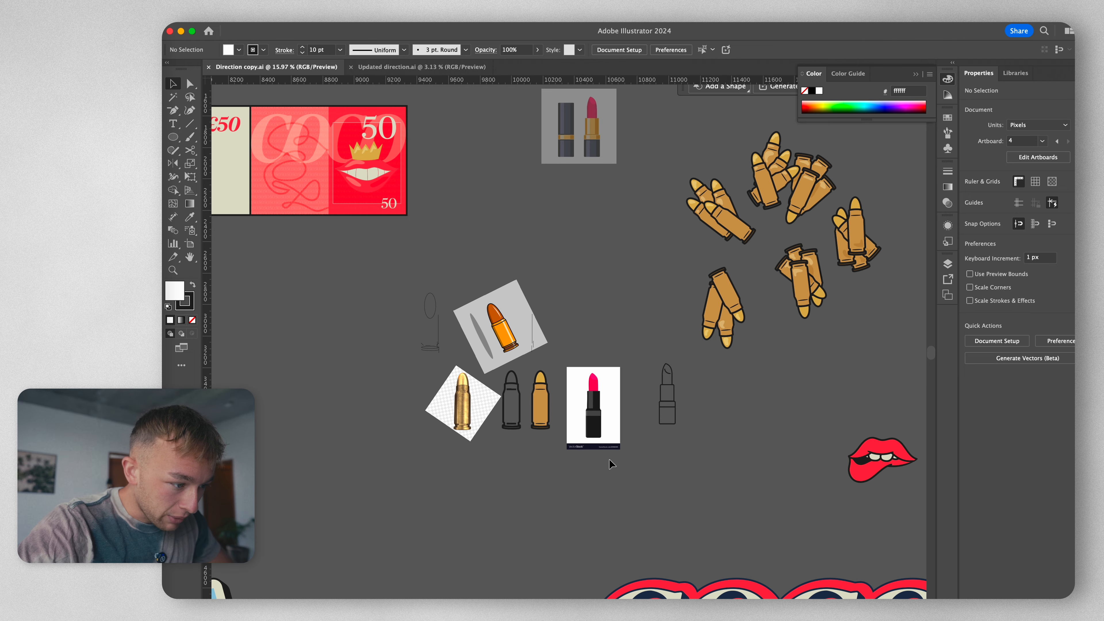
Step: Inspect the bullet reference images, the leftover construction ellipse, and the outlined and coloured bullet drawings beside them
scroll(610, 457, up, 2)
click(383, 360)
scroll(382, 359, up, 2)
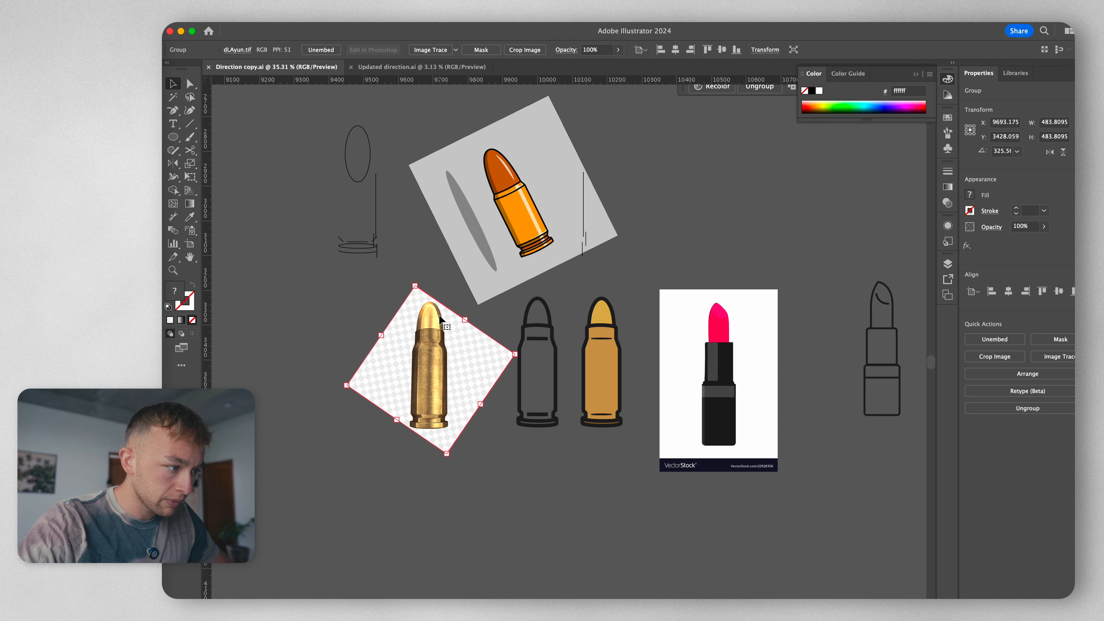
click(356, 180)
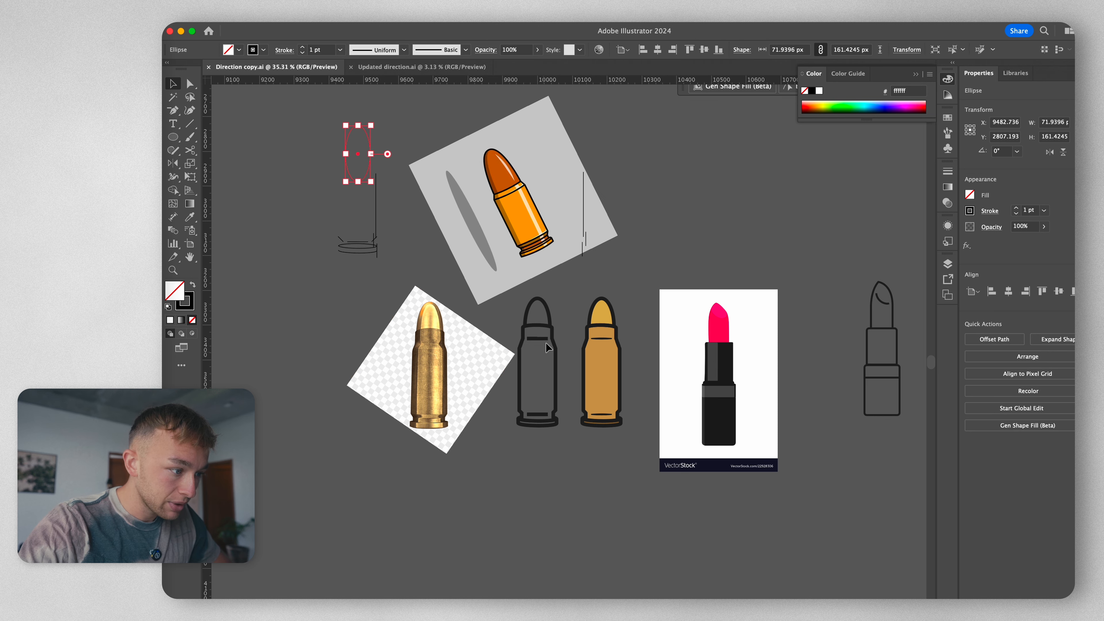
scroll(613, 331, up, 1)
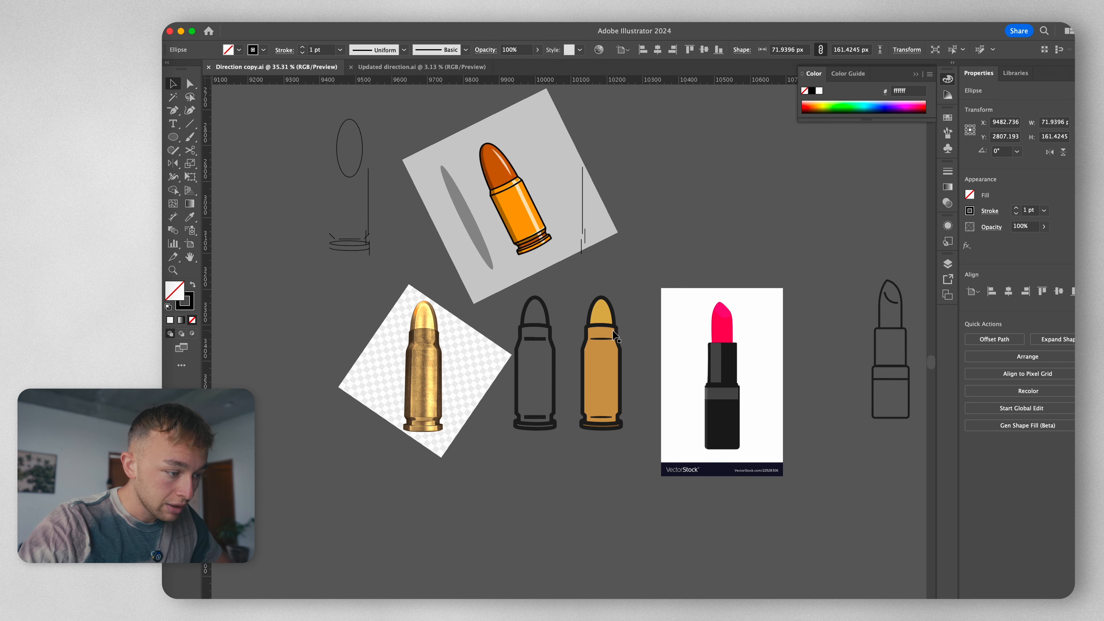
scroll(615, 335, up, 2)
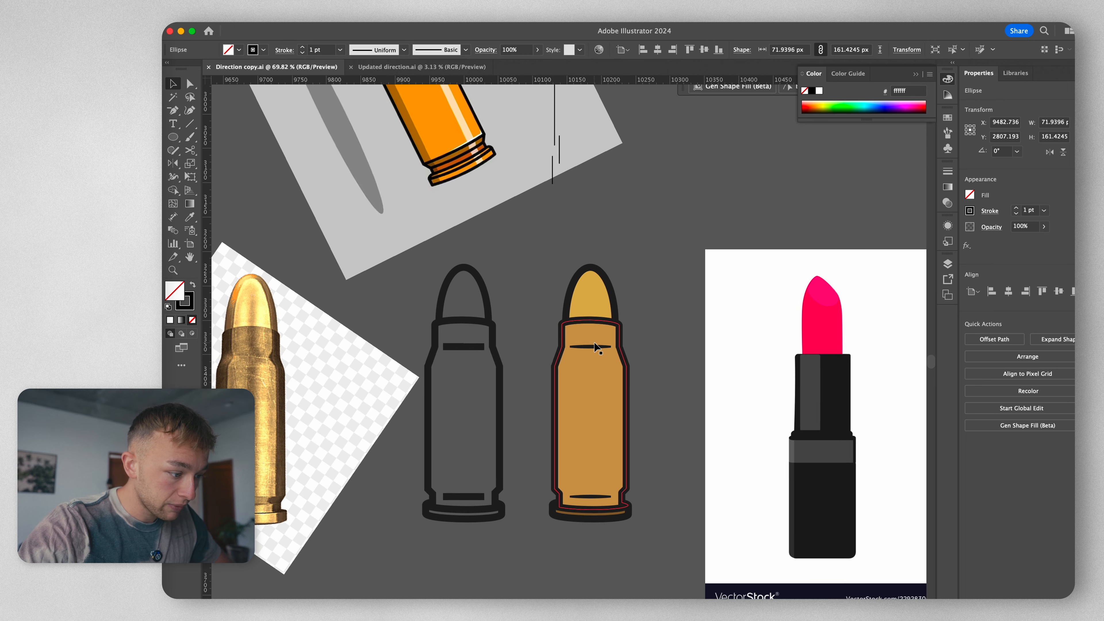
scroll(596, 348, down, 3)
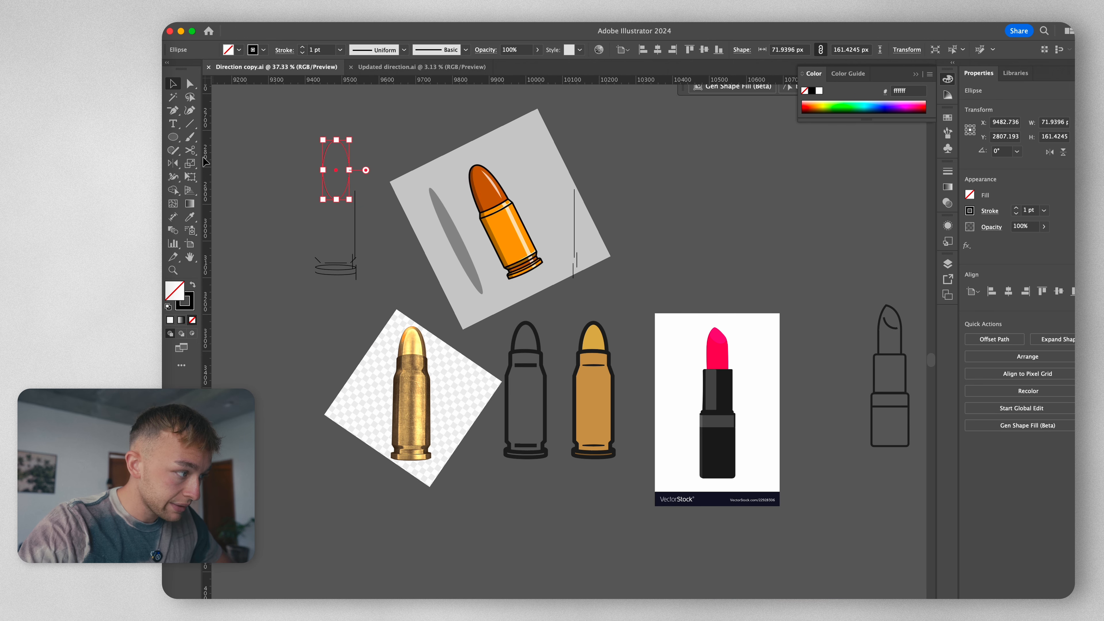
Step: Draw a freehand highlight about 32 × 78 px on the coloured bullet in the casing's sampled colours, and open its fill colour for editing
click(173, 150)
click(220, 163)
drag(595, 370, 594, 368)
key(i)
click(604, 433)
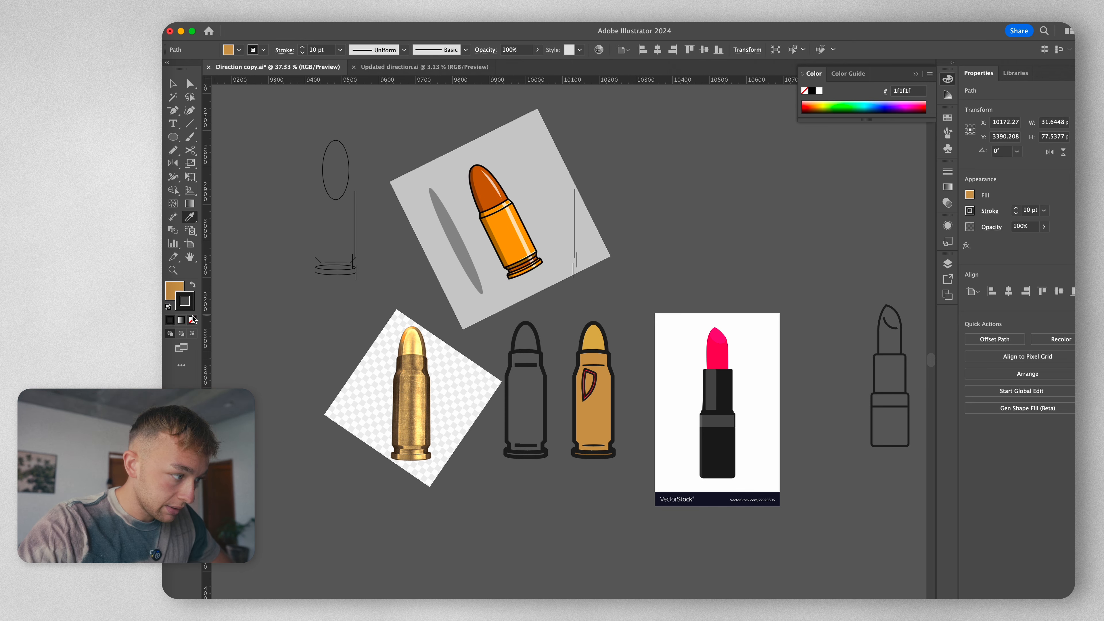
double_click(174, 291)
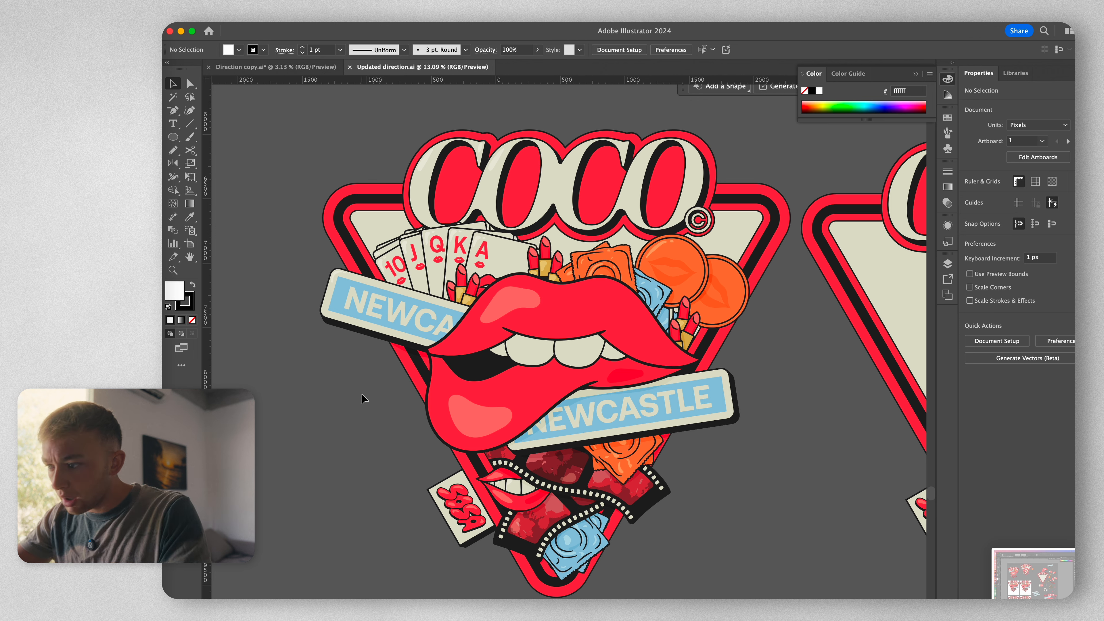
Step: Review the Newcastle badge's layered lips, signs and film strip, and the Birmingham poster variations with the repeating pattern inside the triangle
scroll(570, 567, down, 2)
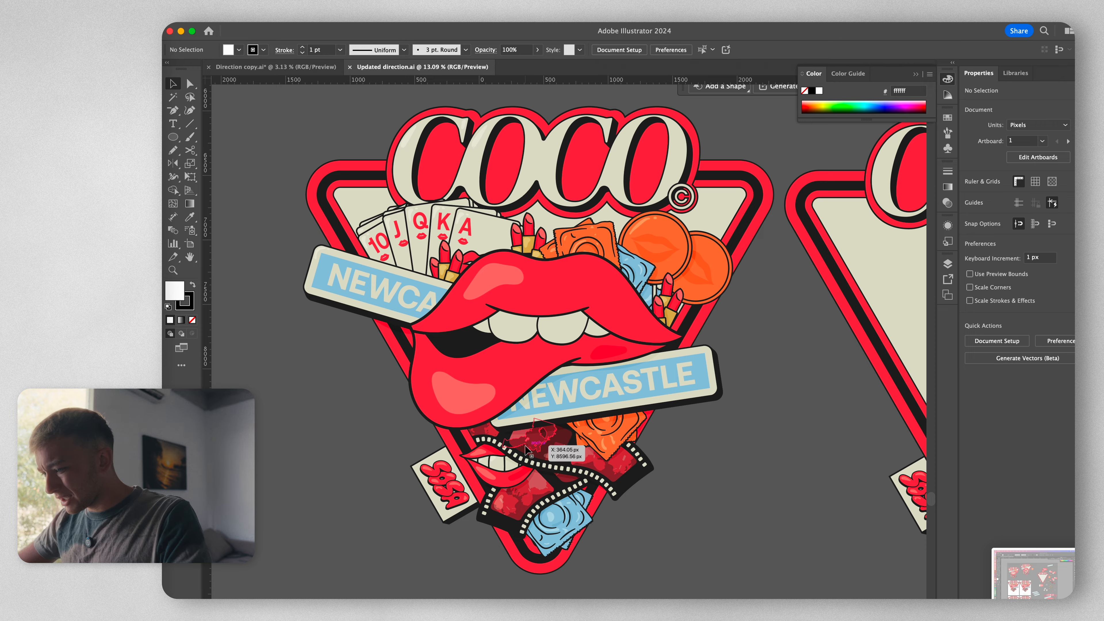
scroll(528, 450, up, 3)
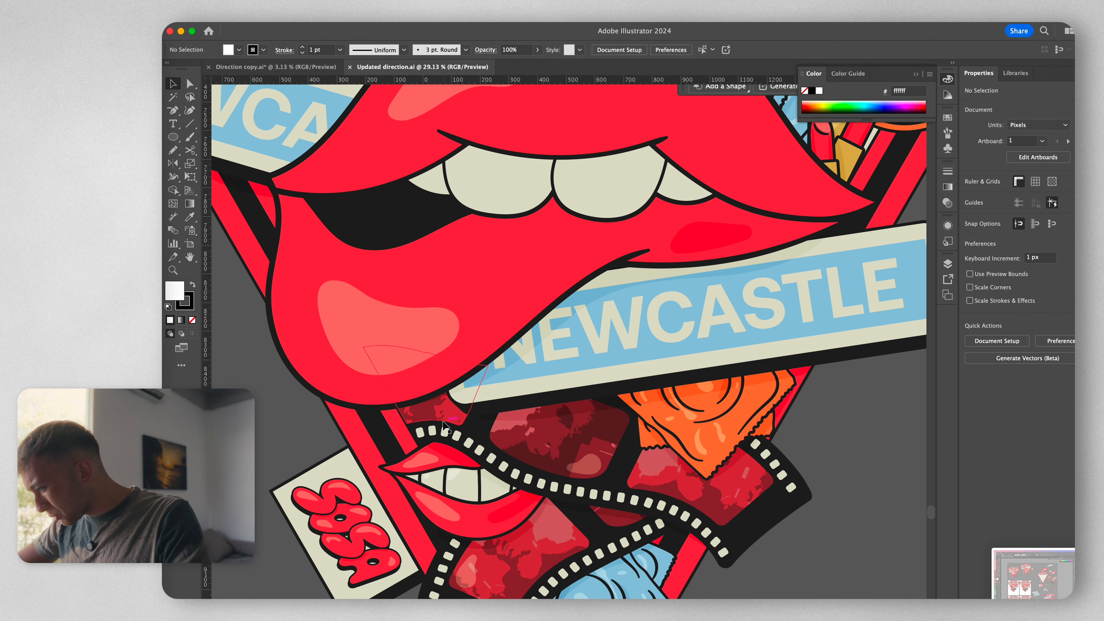
scroll(695, 480, down, 2)
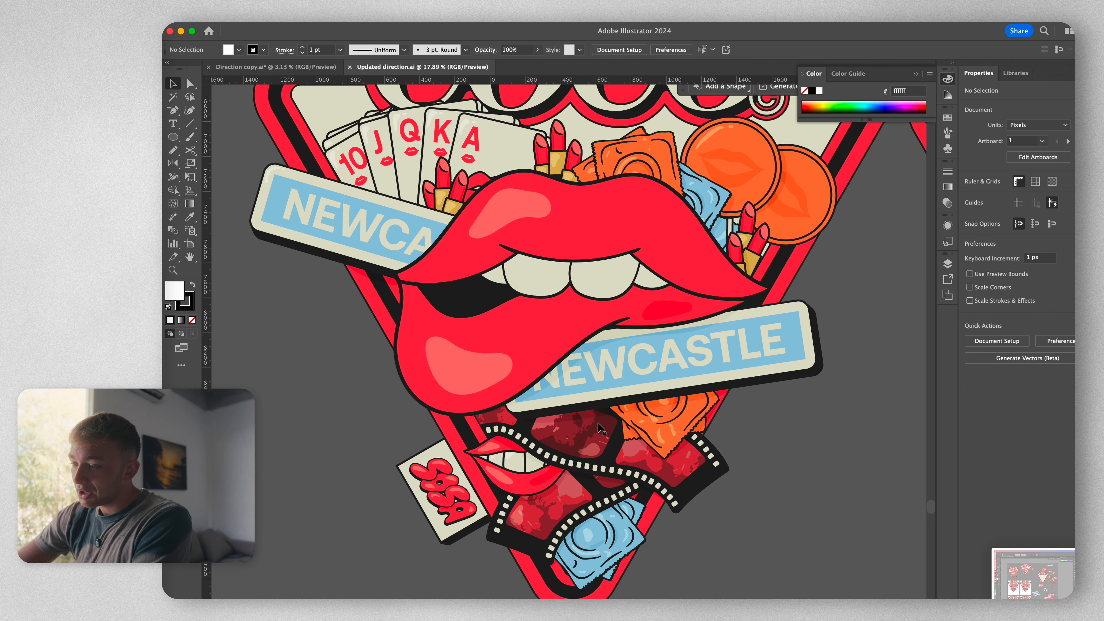
scroll(660, 357, down, 2)
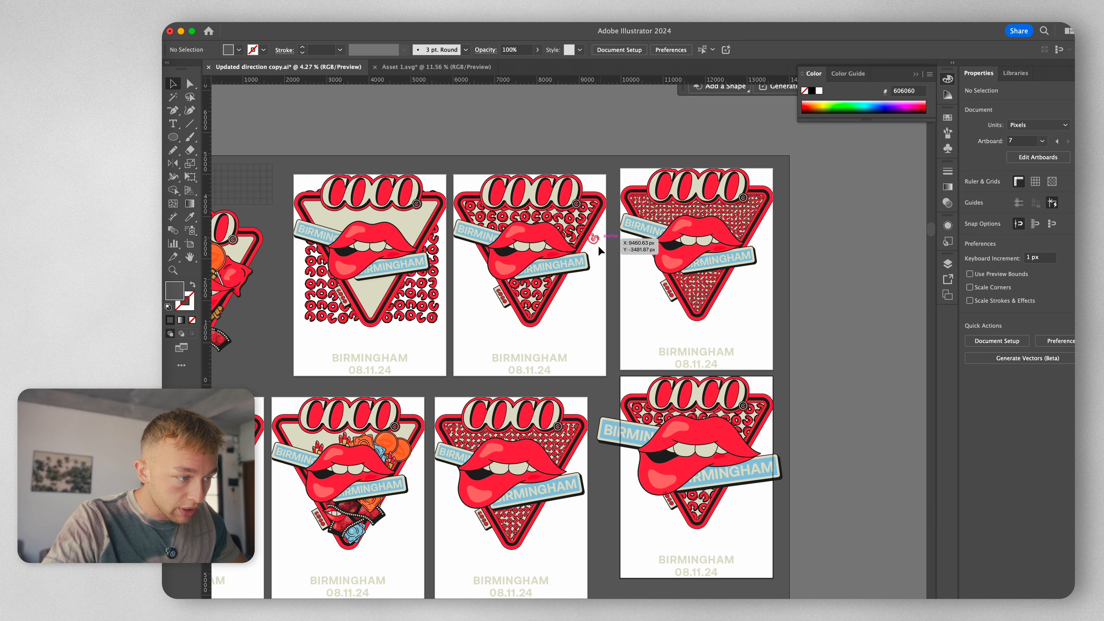
scroll(547, 285, up, 3)
scroll(547, 285, down, 3)
scroll(587, 175, right, 3)
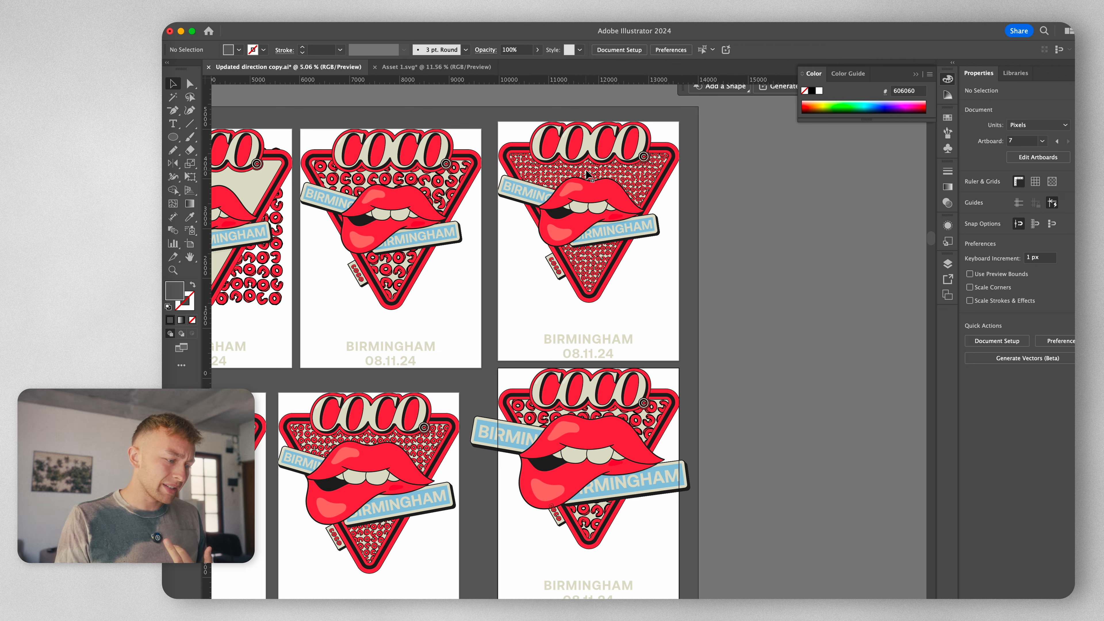
scroll(586, 174, down, 2)
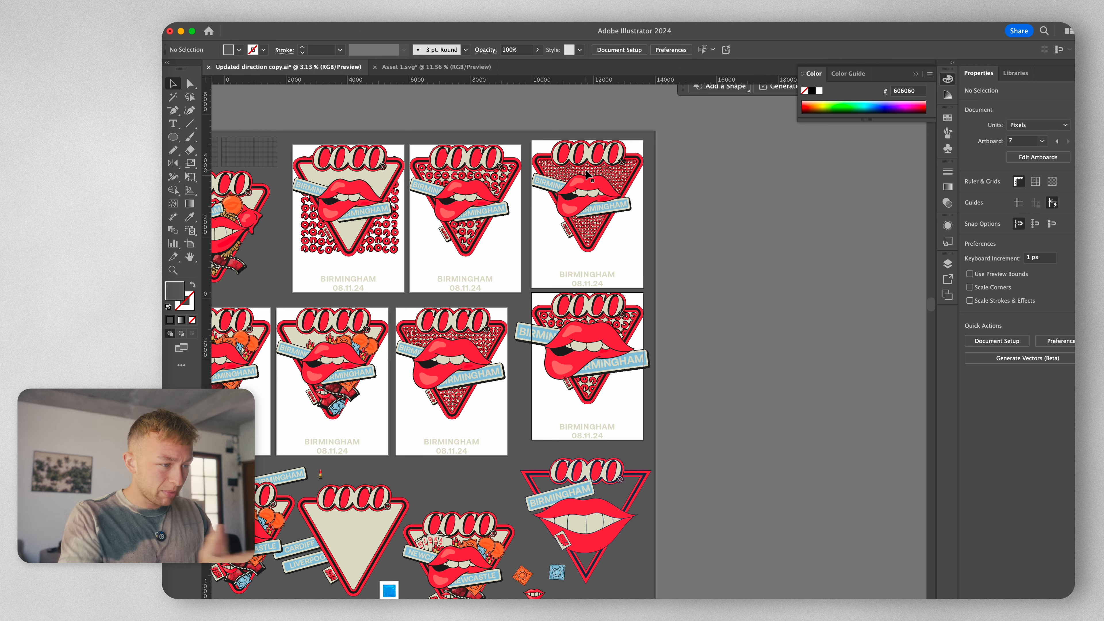